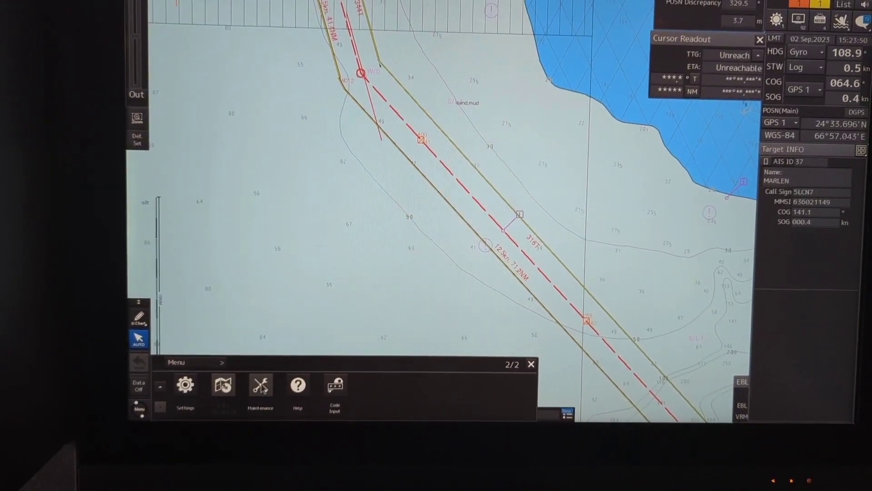
Bring up the Maintenance functions and the Date/Time/Time Zone settings
click(254, 394)
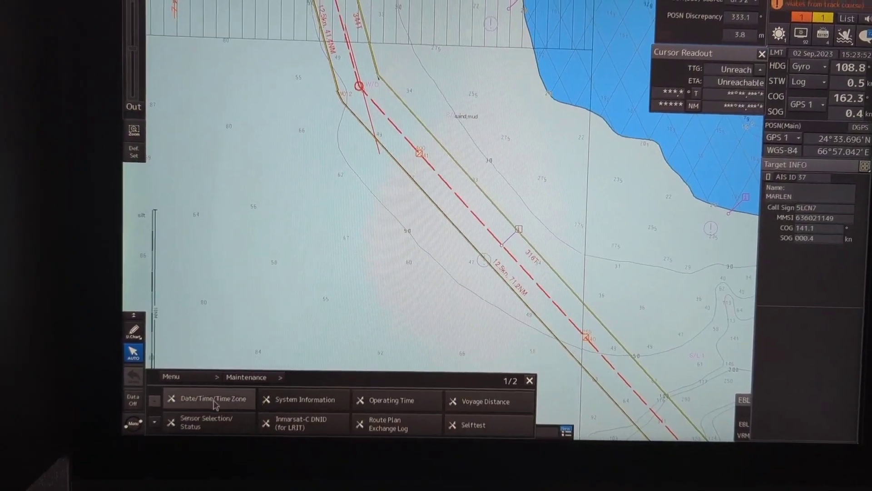
click(220, 407)
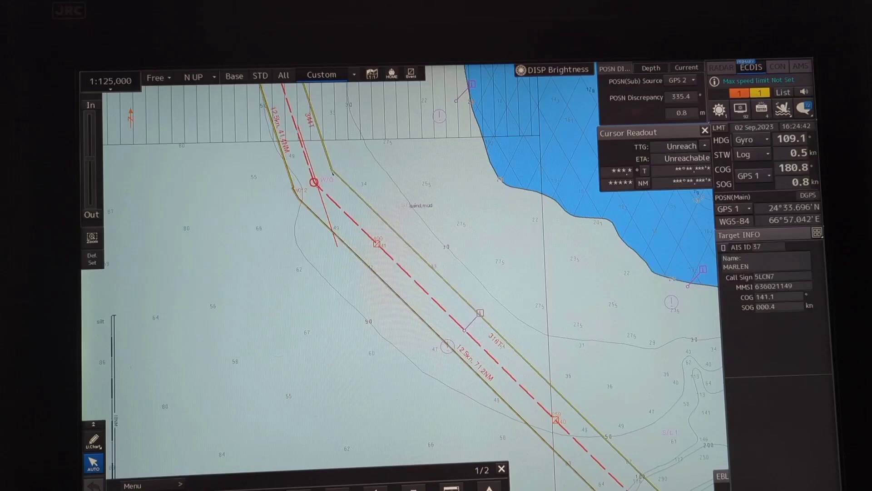
Go to the menu's second page and reopen Maintenance > Date/Time/Time Zone, showing zone +06:00
click(185, 466)
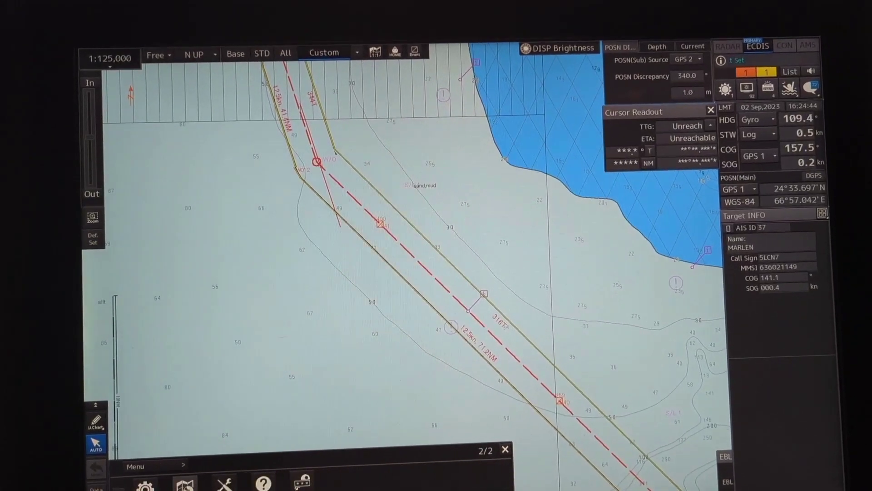
click(206, 481)
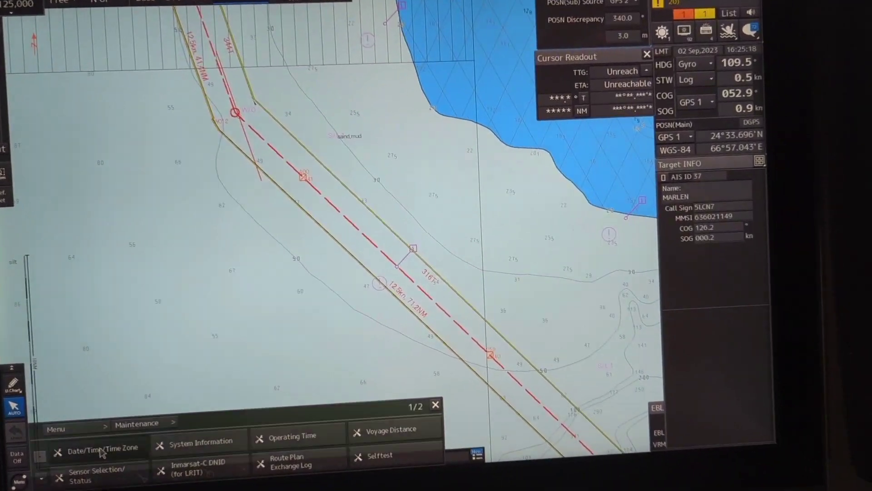
click(144, 462)
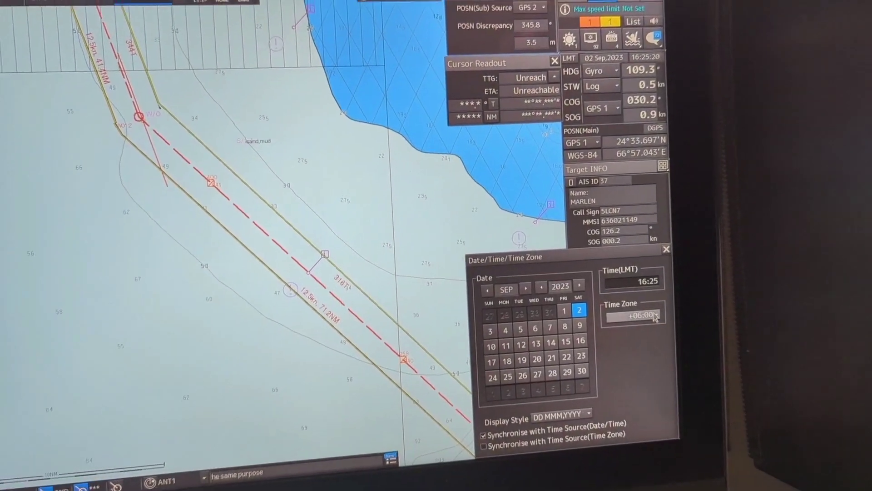
Show the Time Zone offset list to choose +05:00
click(680, 300)
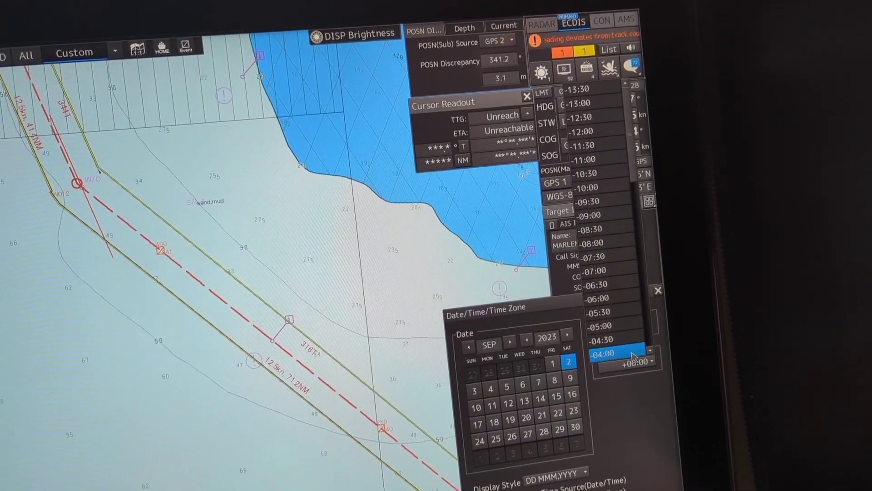
scroll(613, 293, down, 3)
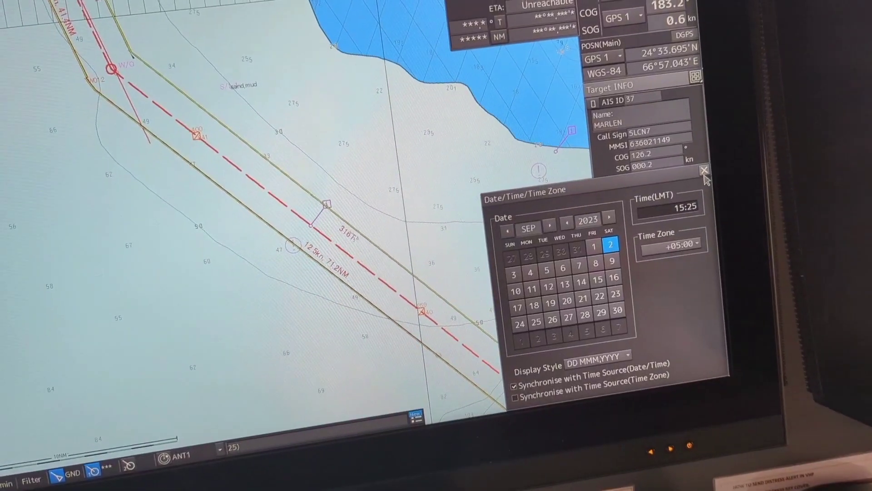
click(709, 167)
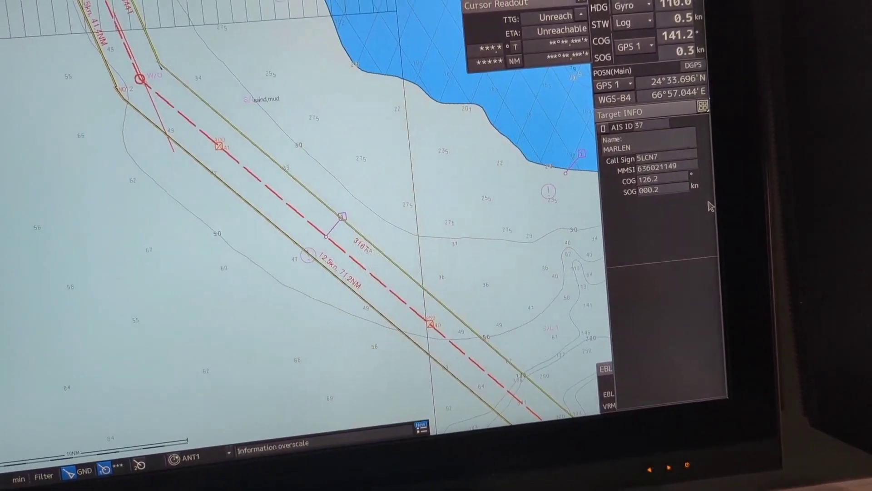